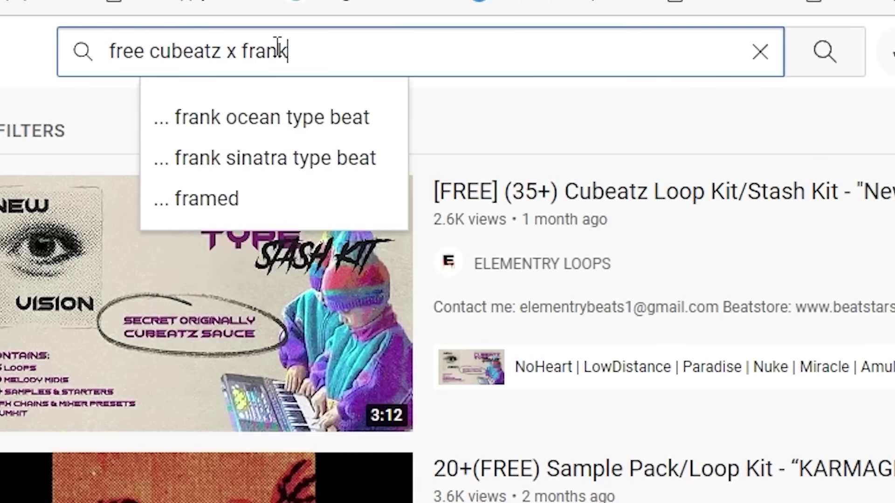
Search YouTube for the 'dukes x pvlace x 808 mafia x … royalty free x 2022' loop-kit string.
{"action": "type", "text": "dukes x pvlace x 808 mafia x every producer "}
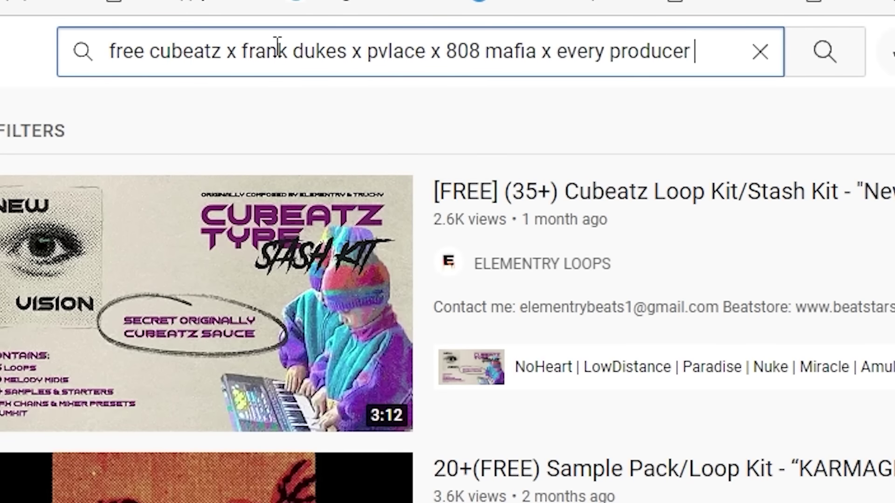
{"action": "type", "text": "whos ever lived x royalty free x 2022 x if youre reading this youll be successfull head ass"}
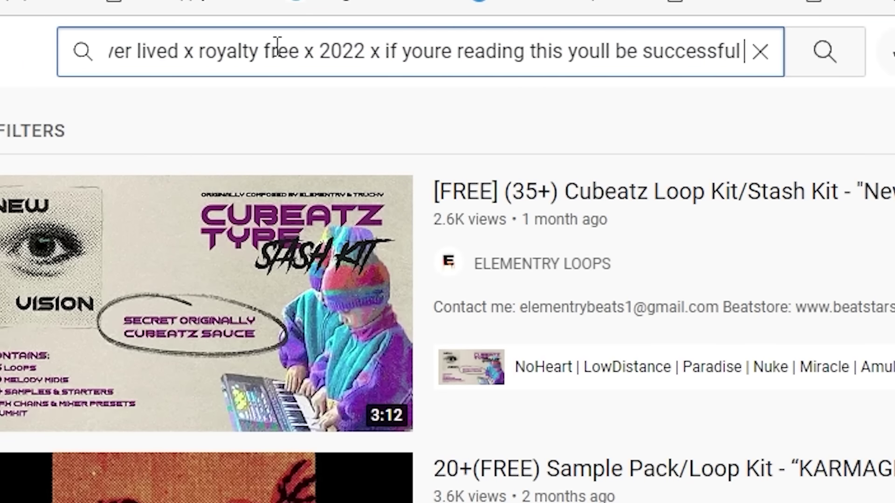
{"action": "key", "text": "Return"}
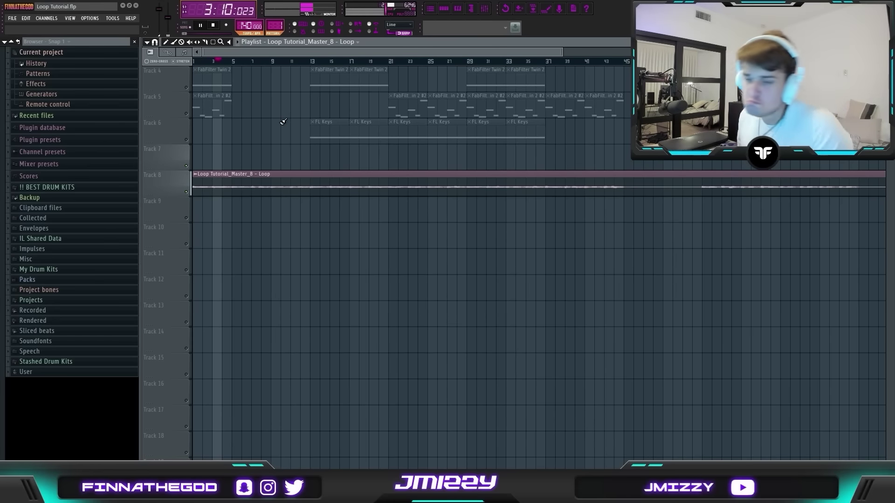
Stop playback and raise the rendered loop sample's AMP knob to make it much louder.
{"action": "key", "text": "space"}
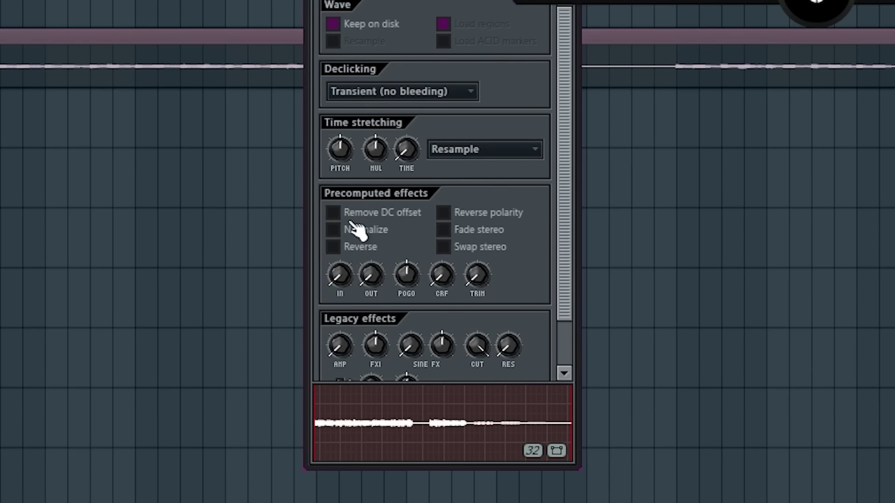
{"action": "left_click_drag", "start_coordinate": [336, 335], "coordinate": [336, 326]}
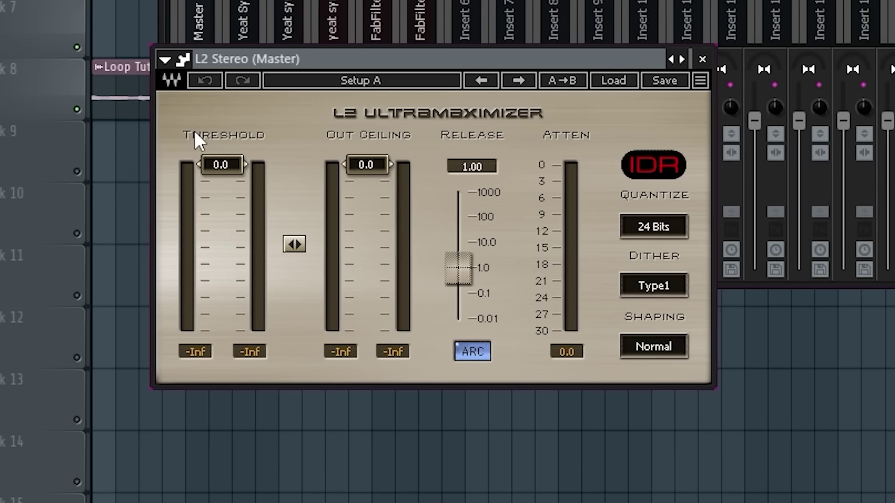
Set the L2 limiter threshold to -6.2 and out ceiling to -0.2, then nudge the imager width.
{"action": "left_click_drag", "start_coordinate": [223, 163], "coordinate": [223, 198]}
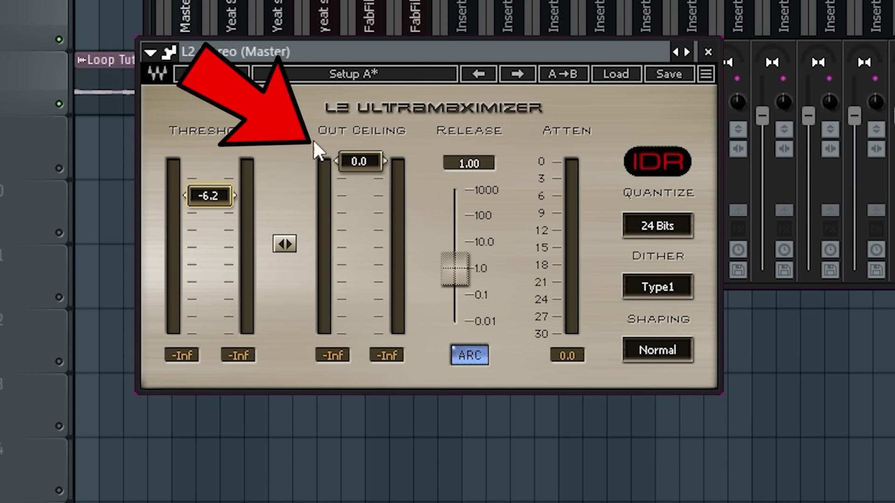
{"action": "left_click_drag", "start_coordinate": [338, 162], "coordinate": [338, 168]}
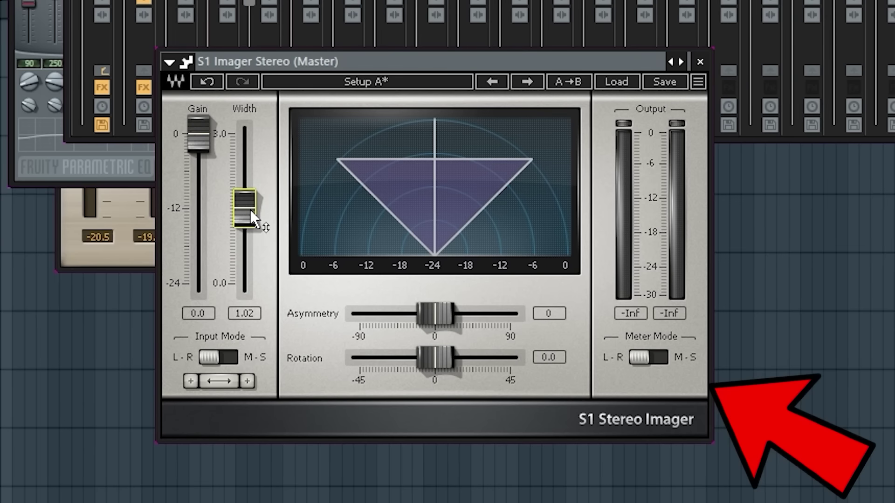
{"action": "left_click_drag", "start_coordinate": [250, 209], "coordinate": [248, 205]}
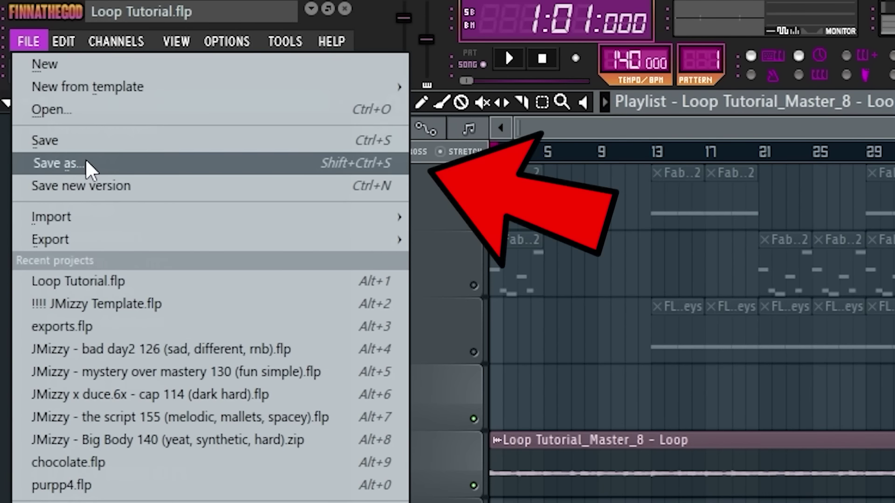
Save the project over !Loop Template.flp in the Templates folder using Save as.
{"action": "left_click", "coordinate": [86, 162]}
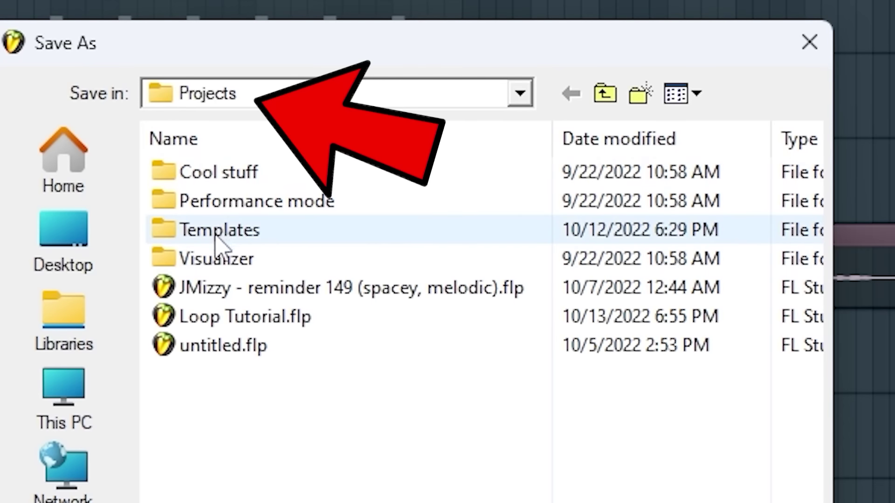
{"action": "double_click", "coordinate": [217, 240]}
{"action": "left_click", "coordinate": [278, 464]}
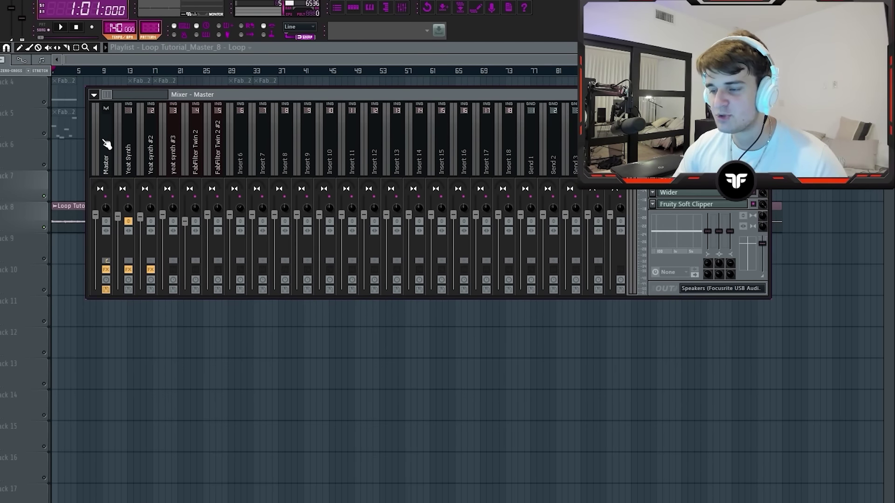
Bring up the master track's Render to wave file(s) settings, leaving resampling at 64-point sinc.
{"action": "left_click", "coordinate": [94, 94]}
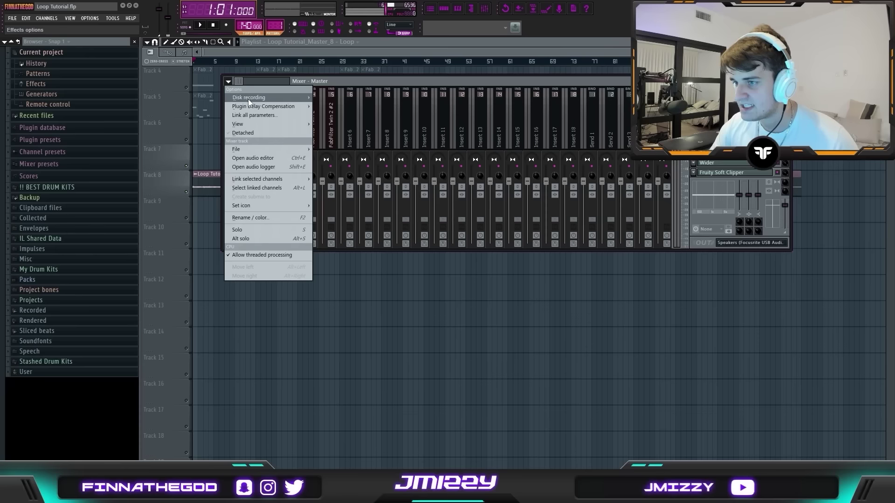
{"action": "mouse_move", "coordinate": [249, 100]}
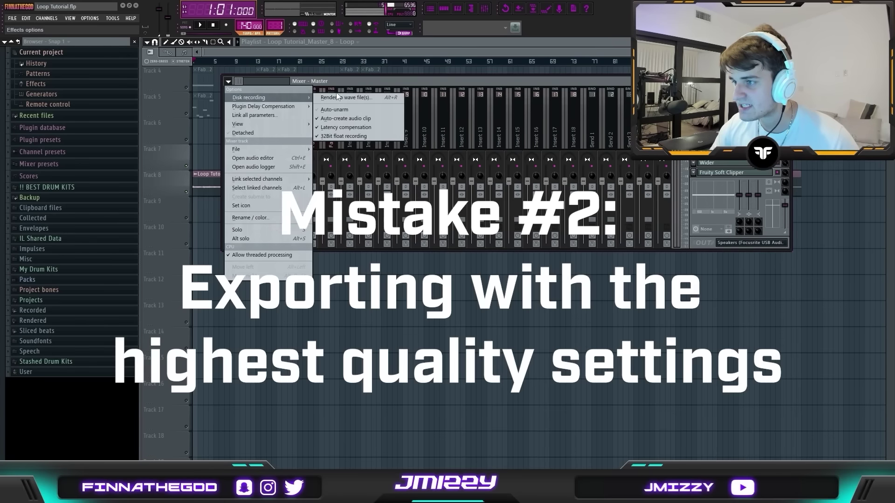
{"action": "left_click", "coordinate": [337, 97]}
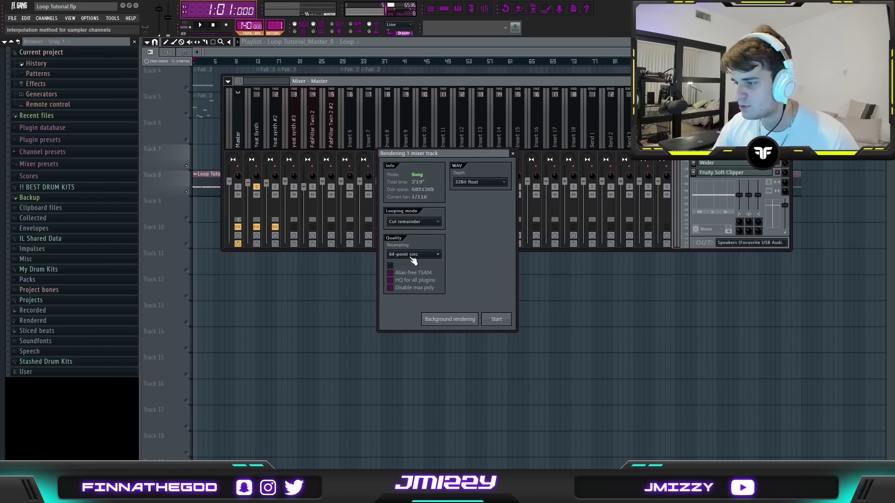
{"action": "left_click", "coordinate": [413, 259]}
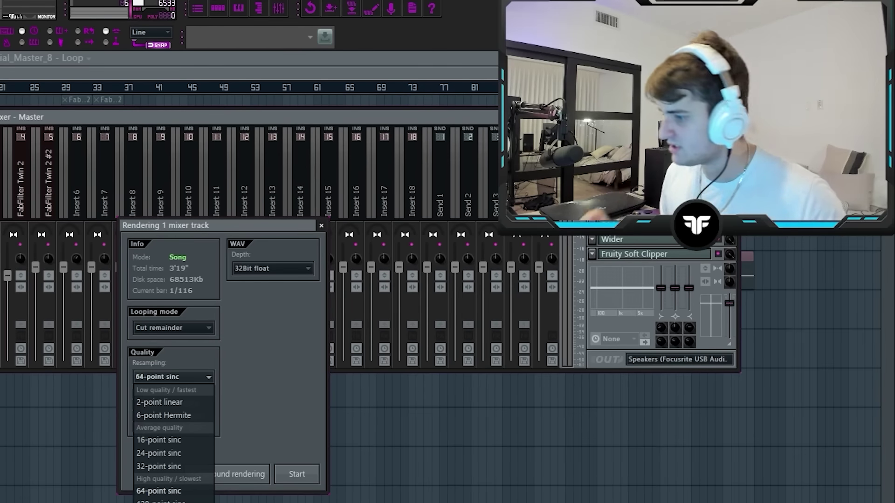
{"action": "key", "text": "Escape"}
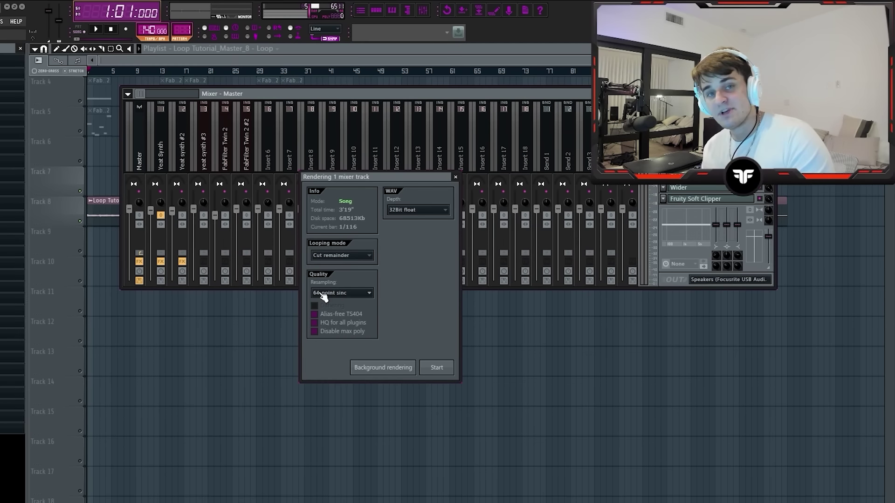
{"action": "left_click", "coordinate": [342, 256]}
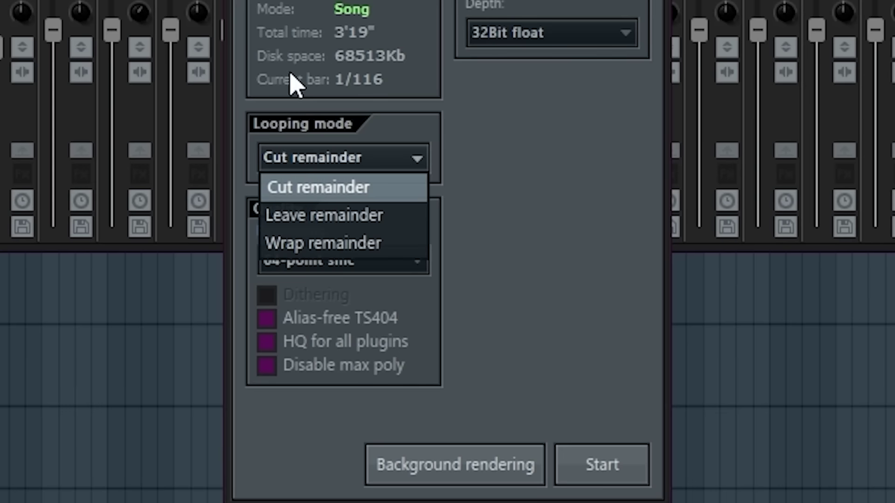
{"action": "left_click", "coordinate": [341, 268]}
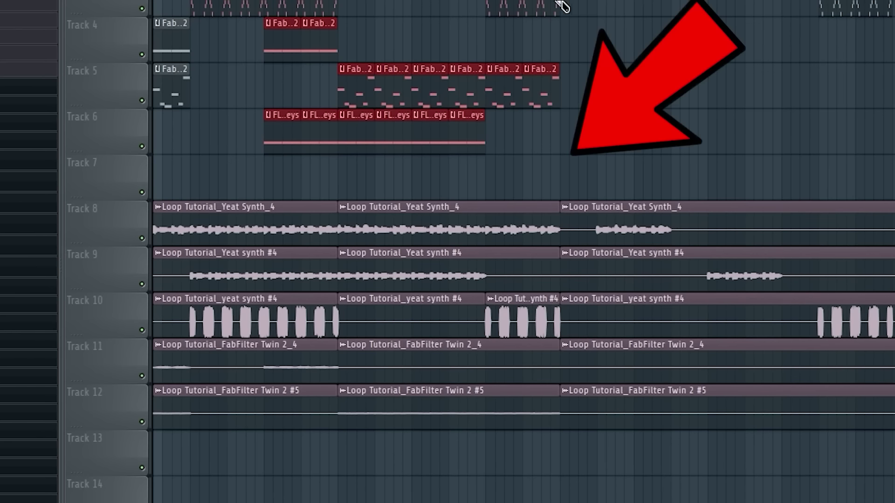
Marquee-select the rendered audio stem clips on Tracks 8–12 in the Playlist.
{"action": "left_click_drag", "start_coordinate": [543, 483], "coordinate": [466, 208]}
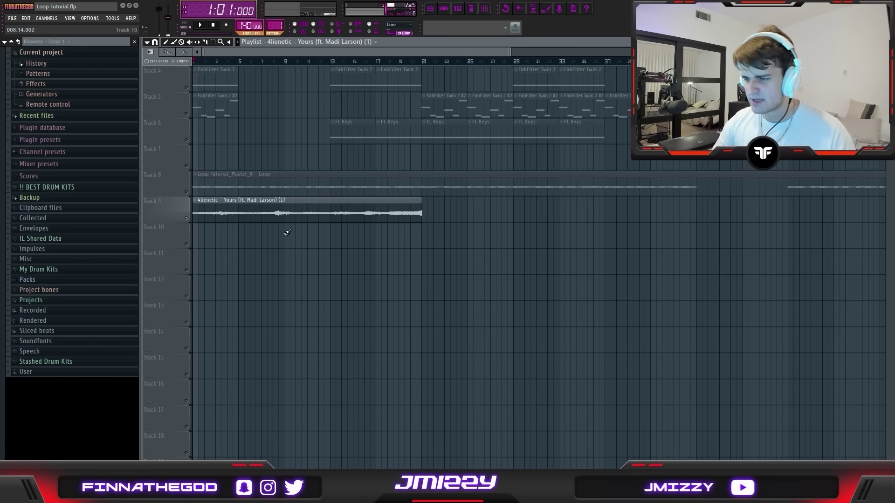
Select the Track 9 song clip and drag its end left so it finishes near bar 20.
{"action": "left_click_drag", "start_coordinate": [346, 273], "coordinate": [247, 195]}
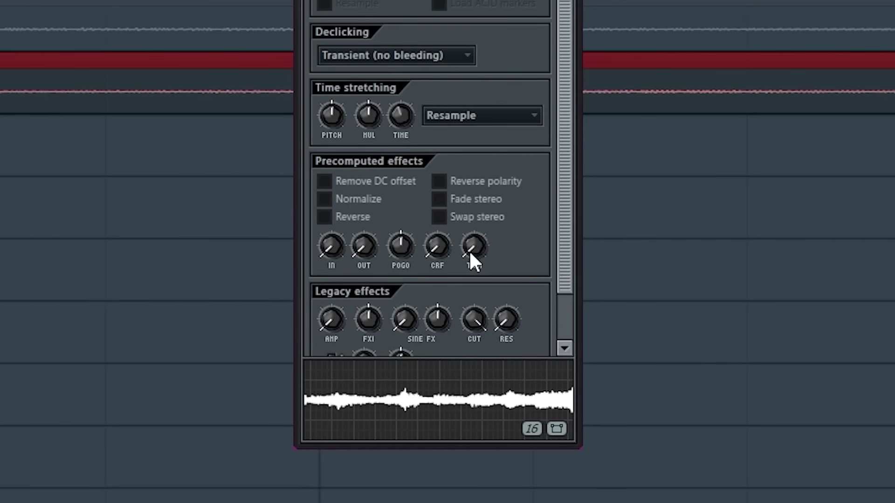
{"action": "left_click", "coordinate": [613, 279]}
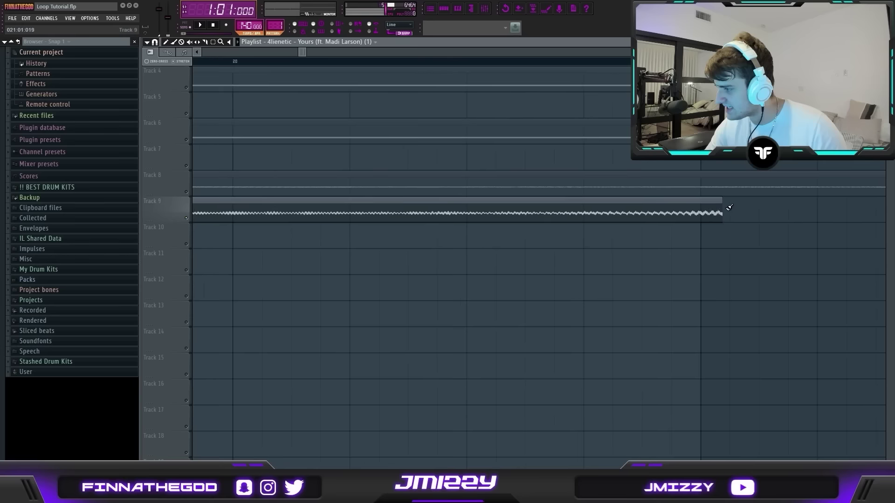
{"action": "left_click_drag", "start_coordinate": [727, 205], "coordinate": [630, 203]}
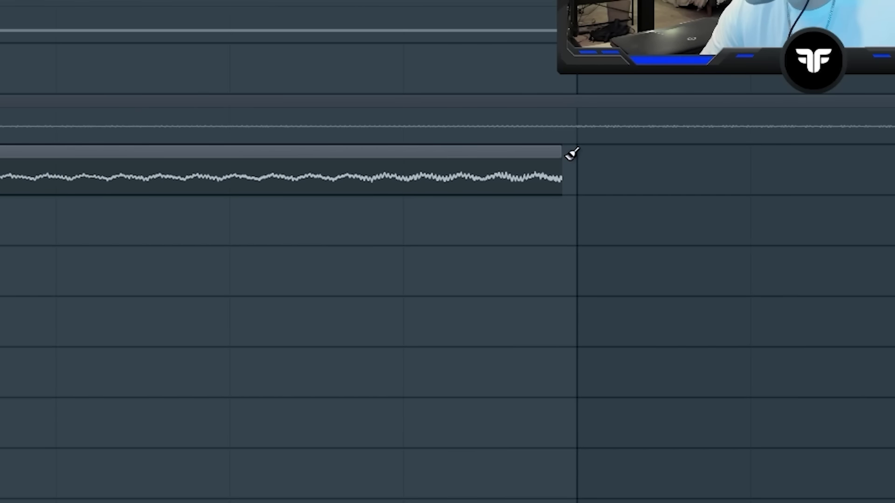
{"action": "left_click_drag", "start_coordinate": [566, 157], "coordinate": [637, 159]}
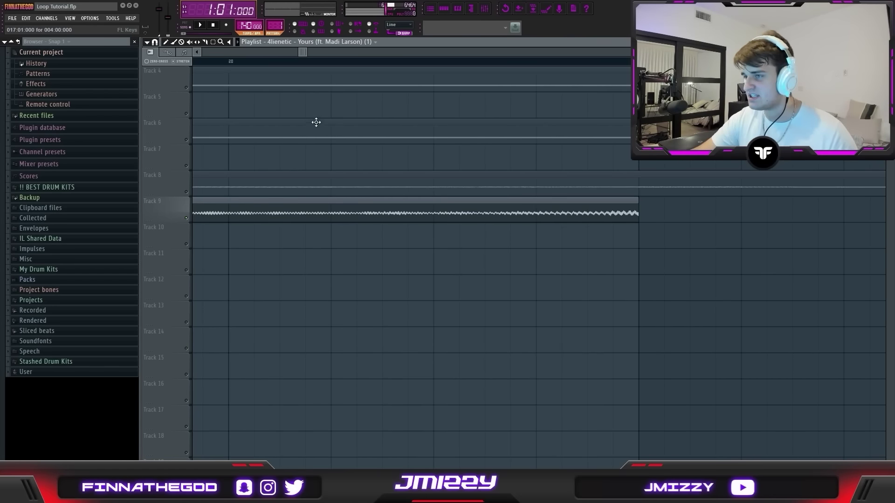
{"action": "scroll", "coordinate": [296, 124], "scroll_direction": "down", "scroll_amount": 4, "text": "ctrl"}
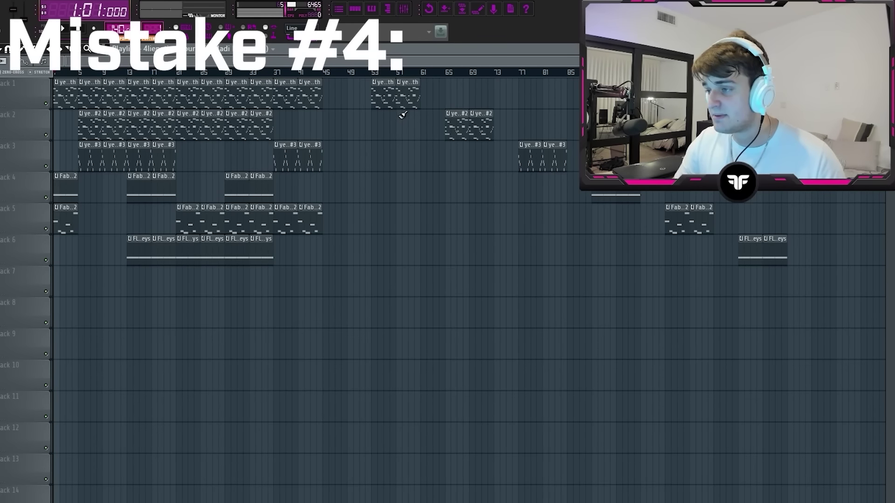
Marquee-select the stray pattern clips from bar 53 onward across Tracks 1–7.
{"action": "left_click_drag", "start_coordinate": [424, 116], "coordinate": [375, 92]}
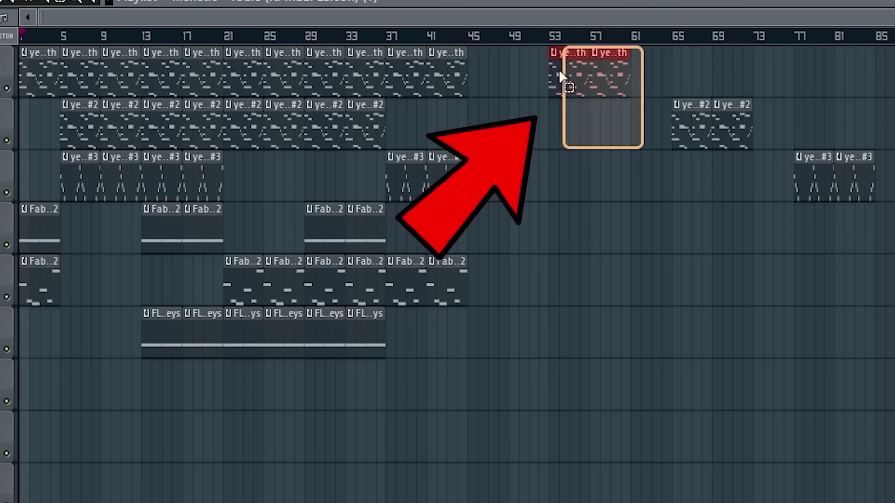
{"action": "left_click_drag", "start_coordinate": [794, 290], "coordinate": [382, 132]}
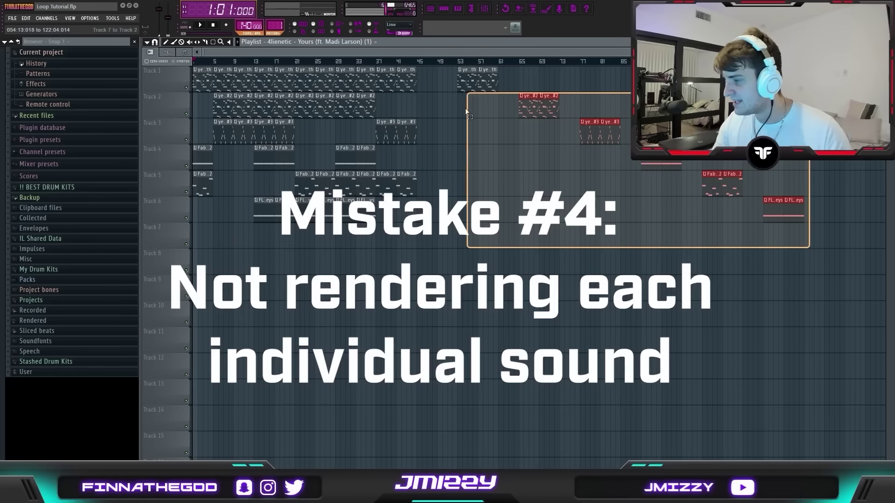
{"action": "left_click_drag", "start_coordinate": [467, 112], "coordinate": [377, 68]}
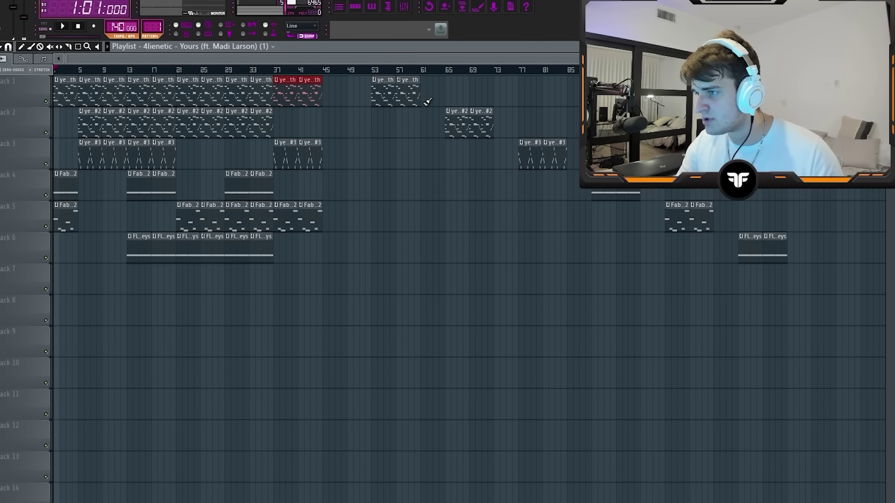
{"action": "left_click_drag", "start_coordinate": [777, 256], "coordinate": [377, 70]}
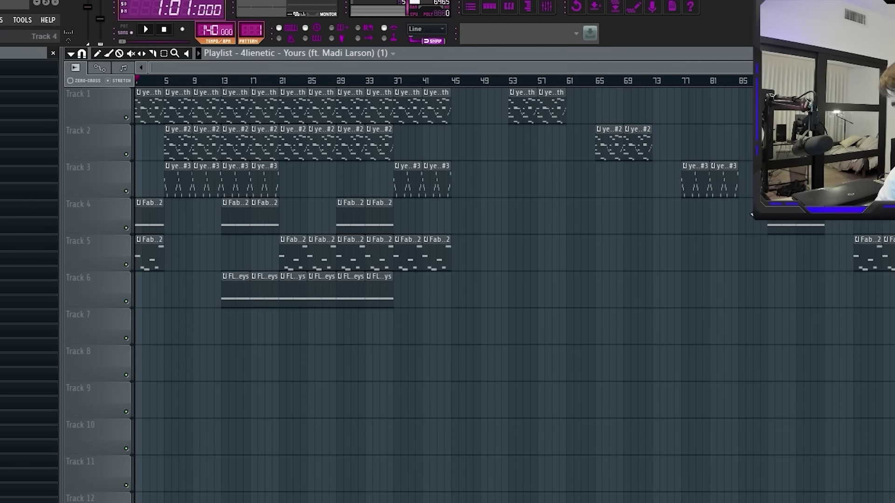
{"action": "left_click_drag", "start_coordinate": [746, 248], "coordinate": [452, 71]}
{"action": "left_click_drag", "start_coordinate": [501, 96], "coordinate": [500, 93]}
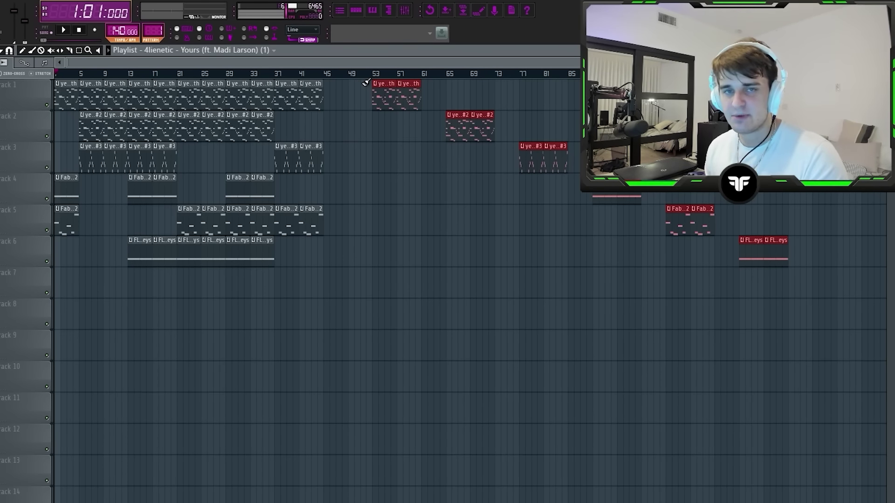
{"action": "left_click_drag", "start_coordinate": [524, 286], "coordinate": [135, 83]}
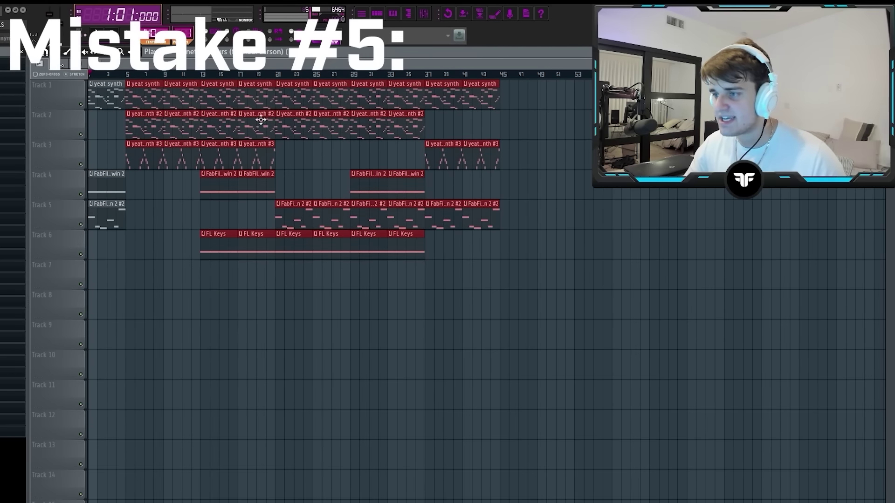
Select the playlist clips from bar 5 onward, ending with two Pattern 14 clips on Track 7 at bar 5.
{"action": "left_click", "coordinate": [555, 276]}
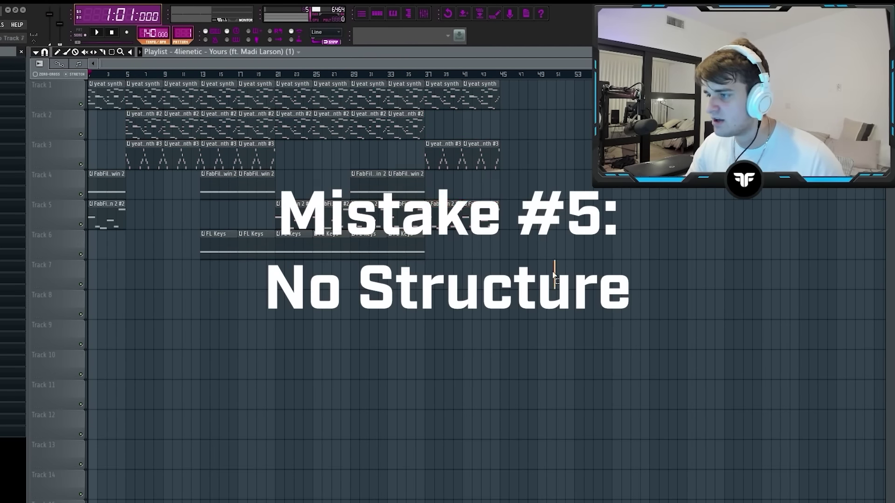
{"action": "left_click_drag", "start_coordinate": [556, 288], "coordinate": [149, 83]}
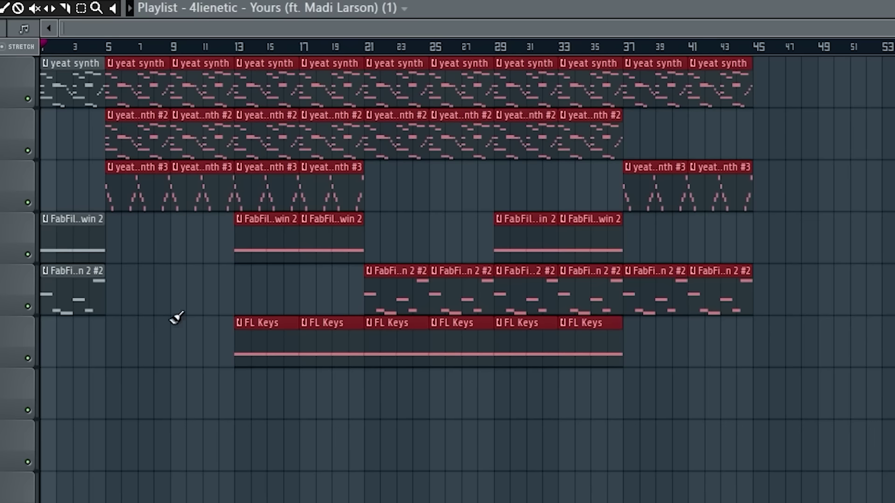
{"action": "left_click_drag", "start_coordinate": [468, 417], "coordinate": [128, 48]}
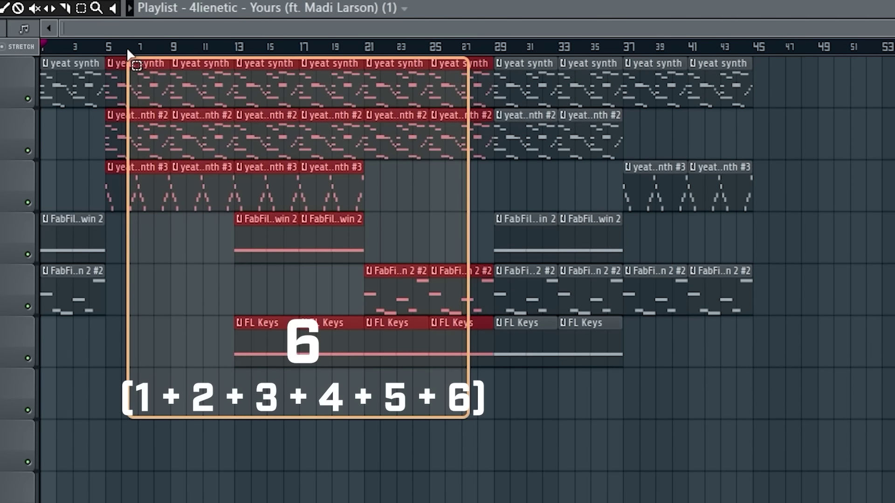
{"action": "left_click_drag", "start_coordinate": [787, 419], "coordinate": [504, 58]}
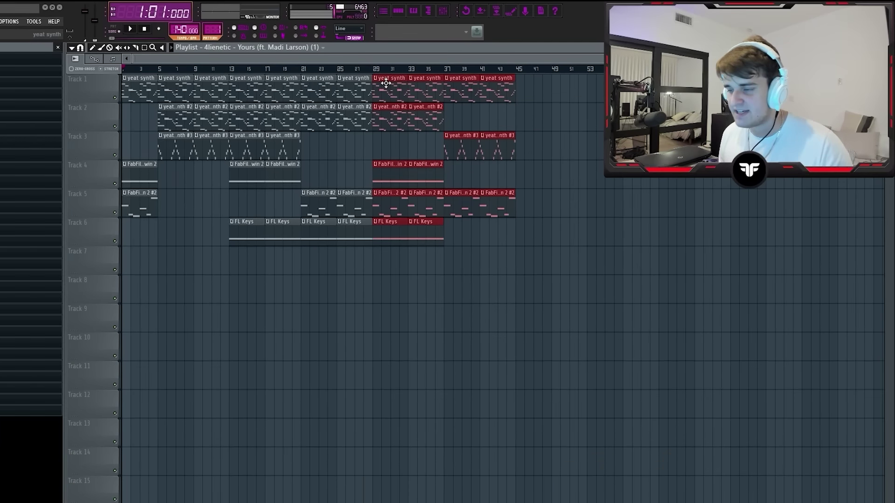
{"action": "left_click_drag", "start_coordinate": [593, 303], "coordinate": [173, 87]}
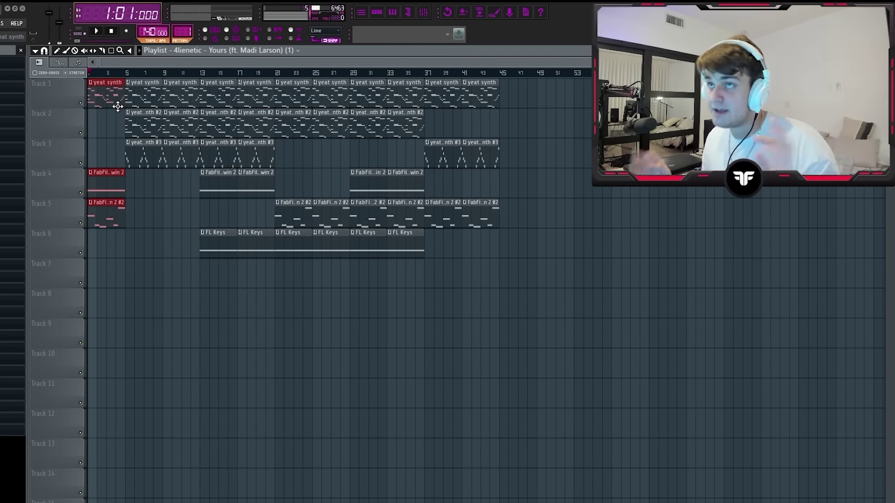
{"action": "scroll", "coordinate": [118, 106], "scroll_direction": "up", "scroll_amount": 2}
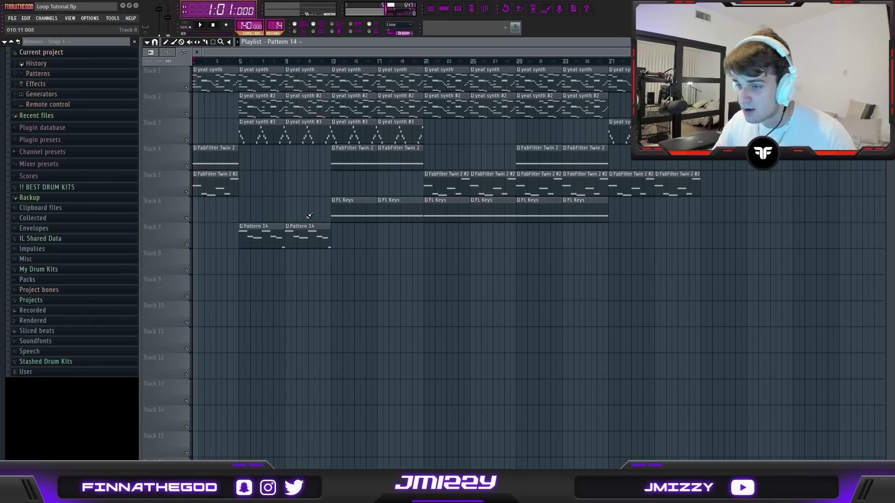
Move the Pattern 14 clips to bar 1 on Track 7 and briefly play the arrangement.
{"action": "left_click_drag", "start_coordinate": [180, 293], "coordinate": [123, 279]}
{"action": "key", "text": "space"}
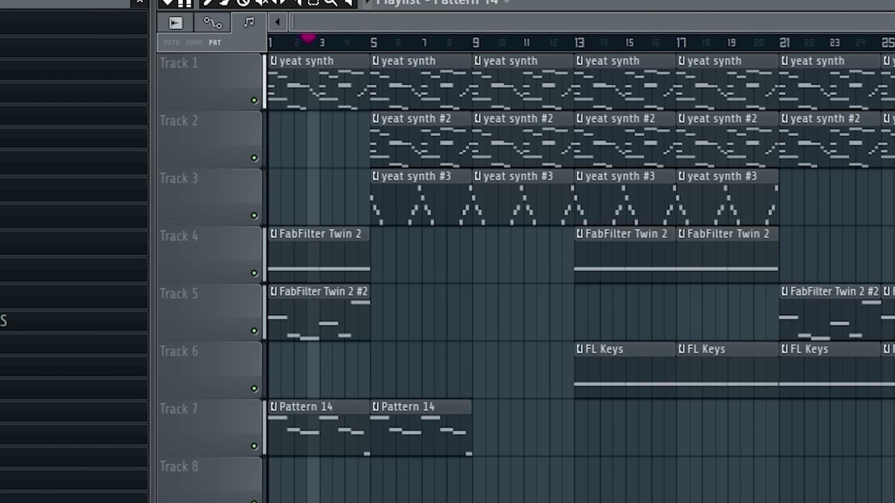
{"action": "key", "text": "space"}
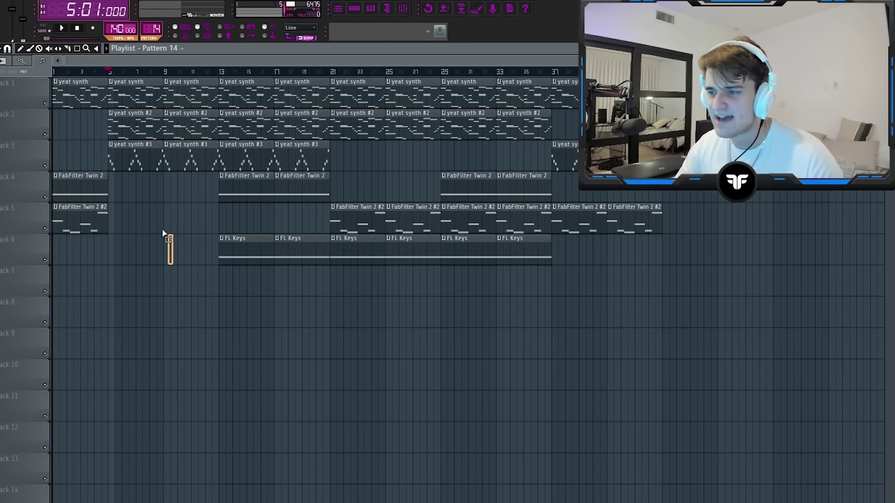
Select the first section's clips on tracks 1–5 and paste two copies further down the playlist.
{"action": "left_click_drag", "start_coordinate": [293, 203], "coordinate": [193, 68]}
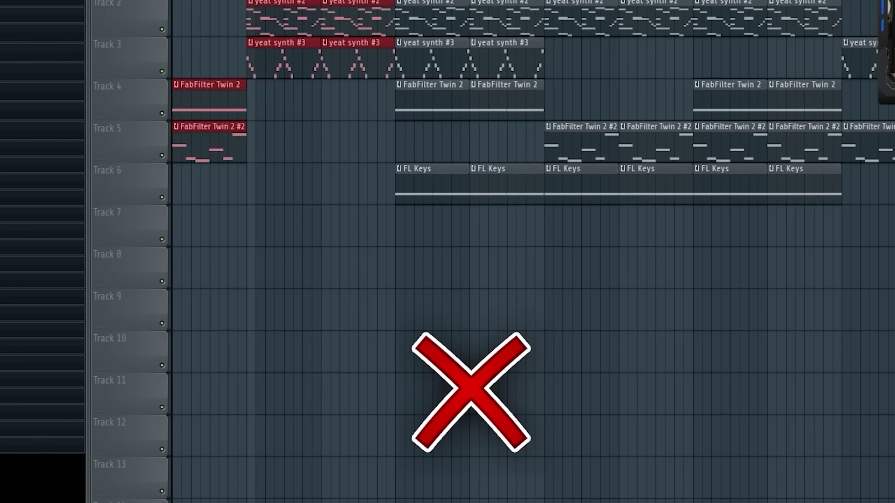
{"action": "key", "text": "ctrl+v"}
{"action": "key", "text": "ctrl+v"}
{"action": "scroll", "coordinate": [513, 252], "scroll_direction": "down", "scroll_amount": 2}
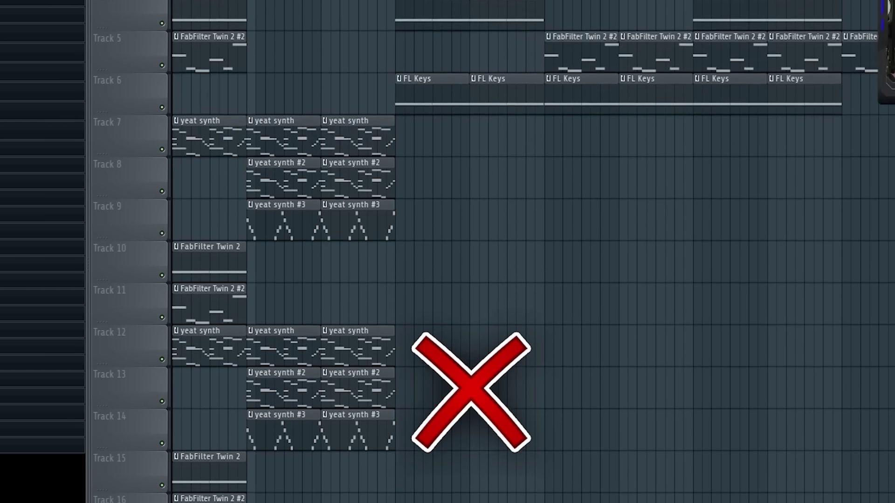
{"action": "key", "text": "ctrl+v"}
{"action": "key", "text": "ctrl+v"}
{"action": "scroll", "coordinate": [233, 107], "scroll_direction": "up", "scroll_amount": 3}
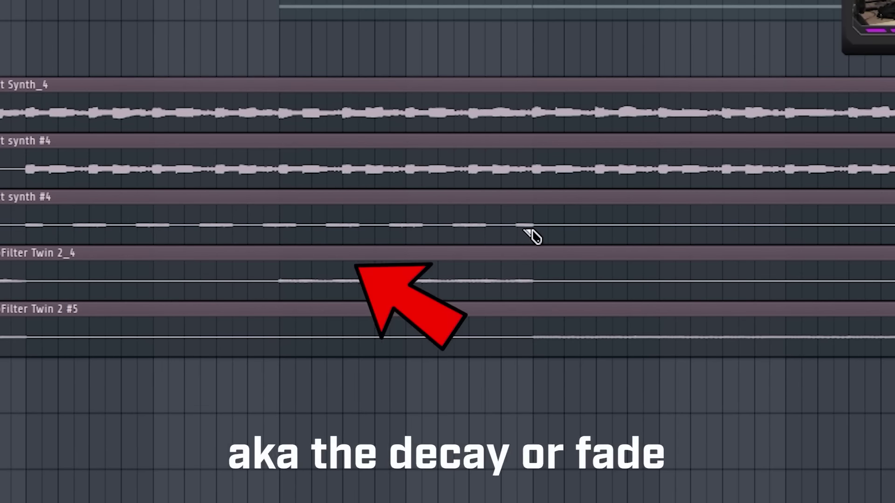
Slice the five audio clips at bar 45 and move the first pieces to bar 24 on tracks 14–18.
{"action": "scroll", "coordinate": [398, 257], "scroll_direction": "up", "scroll_amount": 4}
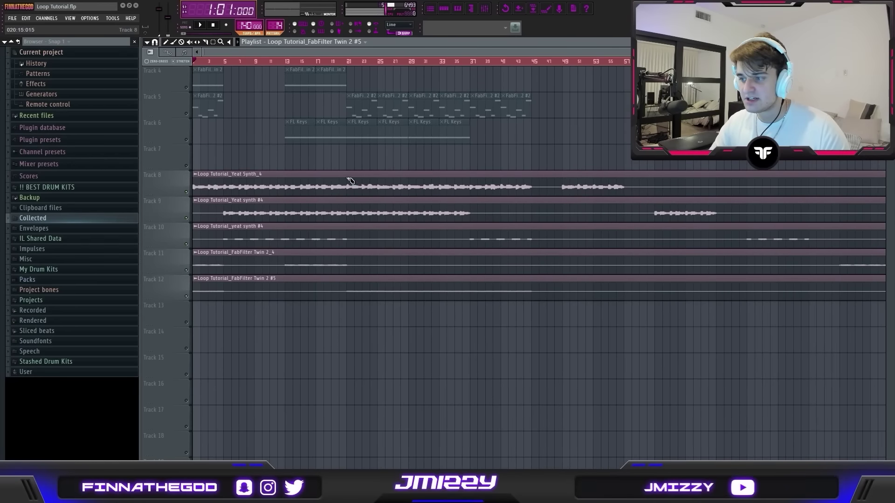
{"action": "left_click_drag", "start_coordinate": [347, 142], "coordinate": [539, 317]}
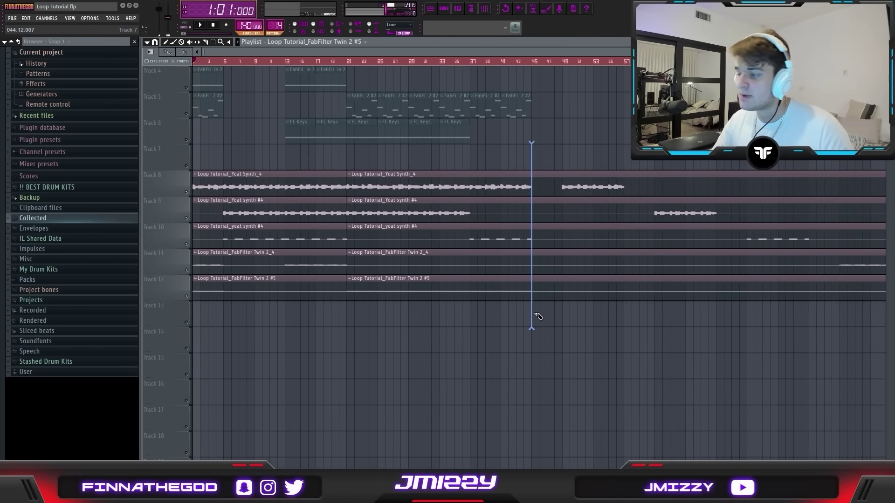
{"action": "left_click_drag", "start_coordinate": [424, 154], "coordinate": [215, 436]}
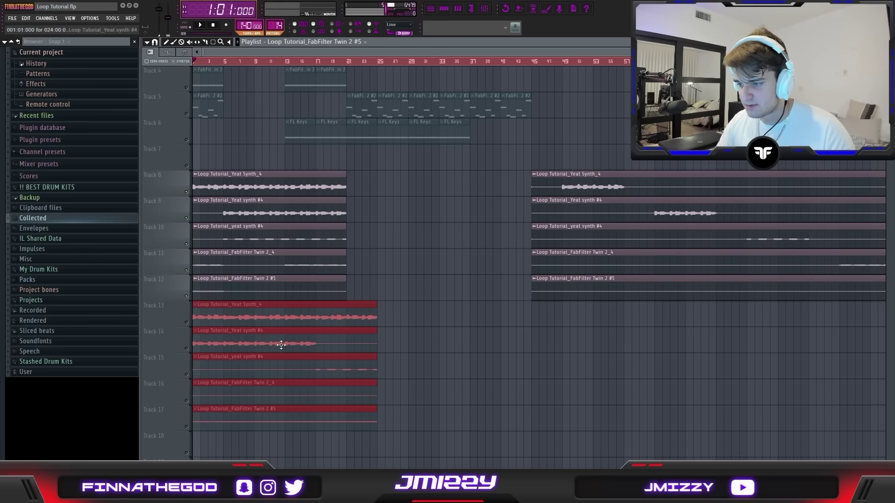
{"action": "left_click_drag", "start_coordinate": [365, 300], "coordinate": [403, 343]}
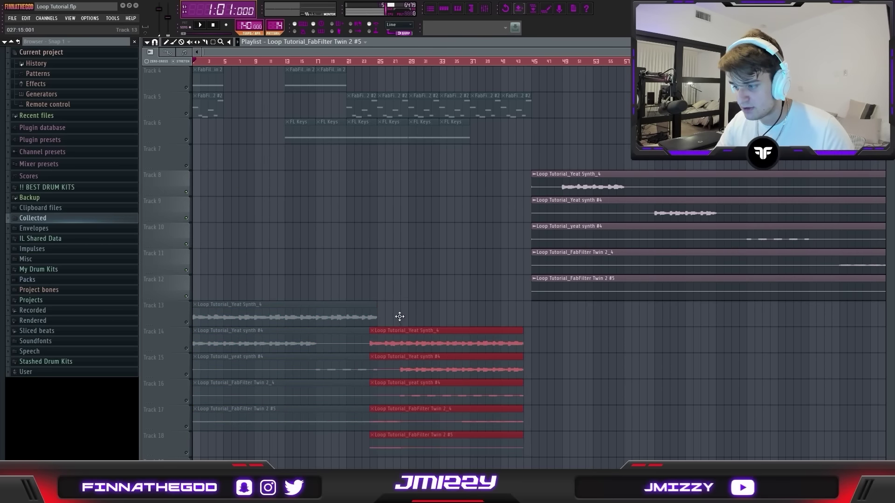
{"action": "scroll", "coordinate": [197, 369], "scroll_direction": "up", "scroll_amount": 10}
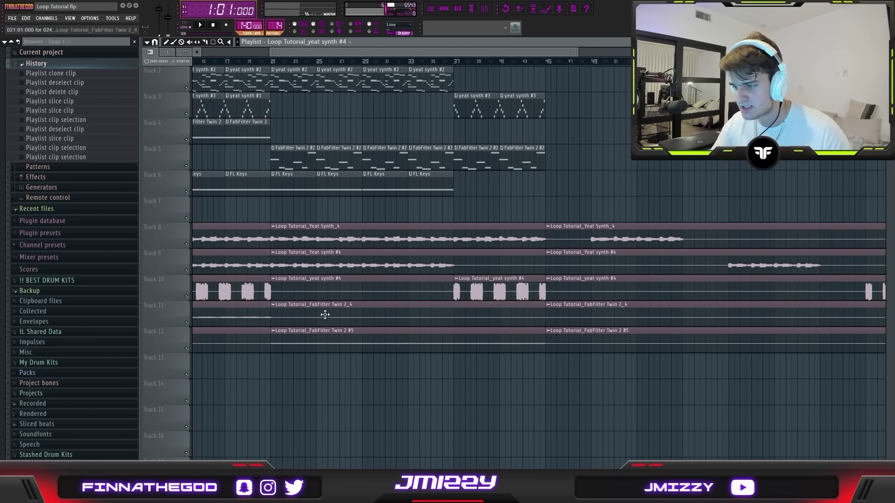
Cut Track 11 at bar 13 and Track 10 at bar 5, then delete unwanted pieces on tracks 9–12.
{"action": "right_click", "coordinate": [329, 295]}
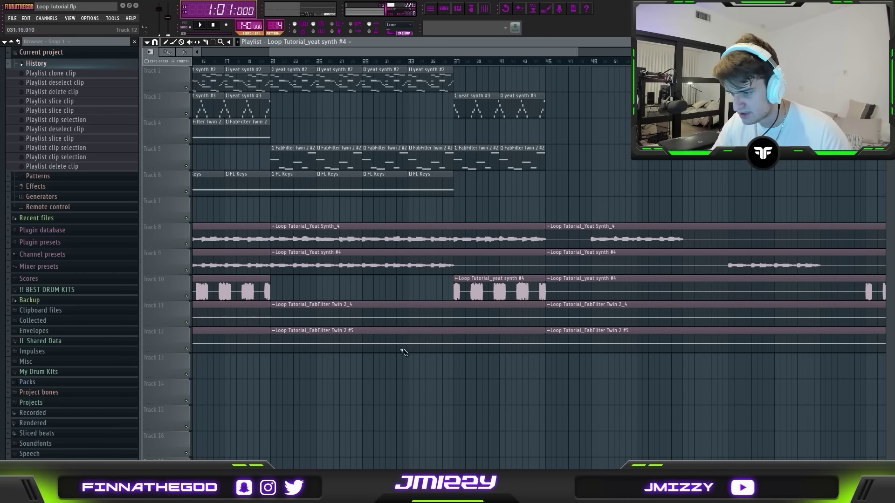
{"action": "scroll", "coordinate": [404, 353], "scroll_direction": "left", "scroll_amount": 5}
{"action": "left_click", "coordinate": [350, 319]}
{"action": "left_click", "coordinate": [246, 298]}
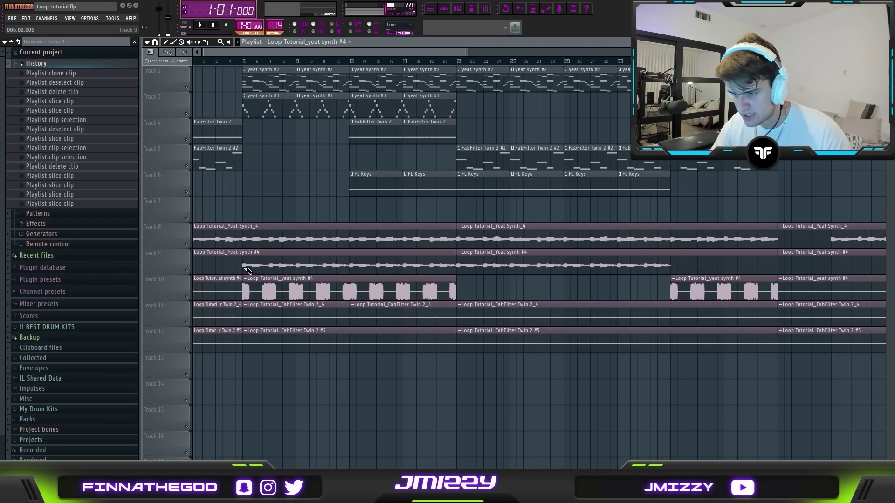
{"action": "right_click", "coordinate": [219, 263]}
{"action": "right_click", "coordinate": [217, 291]}
{"action": "right_click", "coordinate": [296, 317]}
{"action": "right_click", "coordinate": [350, 342]}
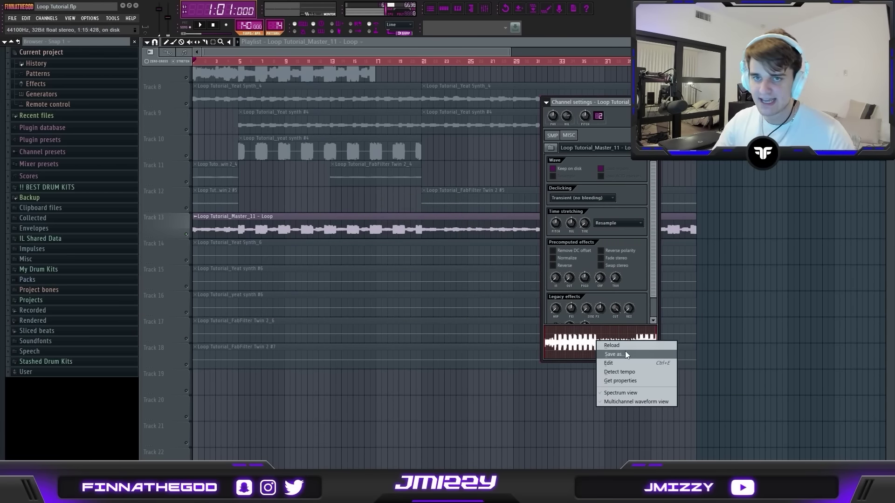
Choose Save as for the master loop sample and open the Loop Kits folder.
{"action": "left_click", "coordinate": [622, 353]}
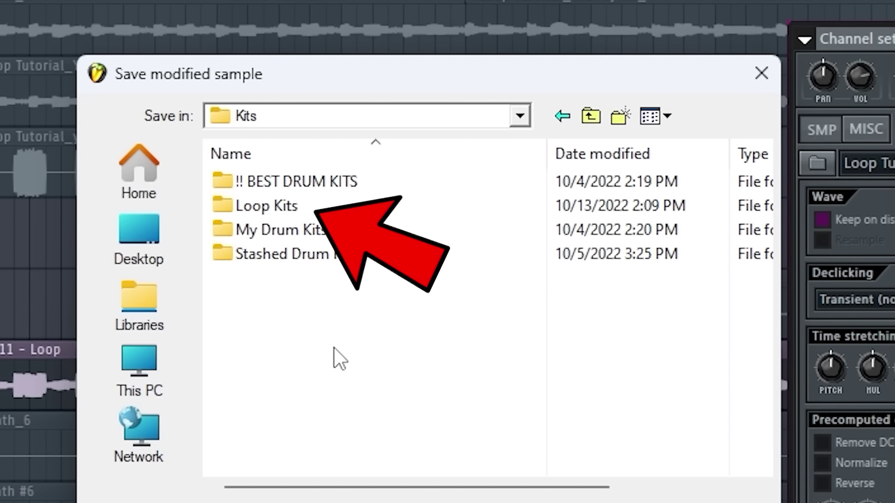
{"action": "double_click", "coordinate": [267, 206]}
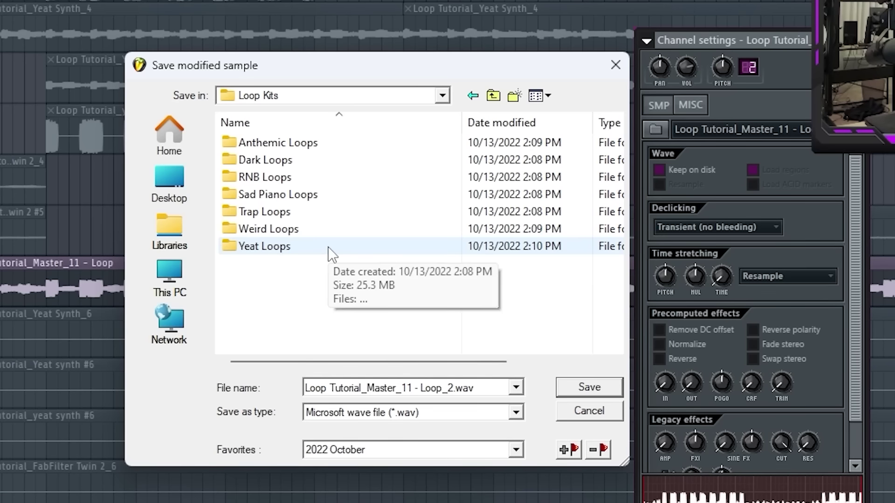
In Yeat Loops, reuse the existing loop's name and edit its producer handle, title and key.
{"action": "double_click", "coordinate": [388, 207]}
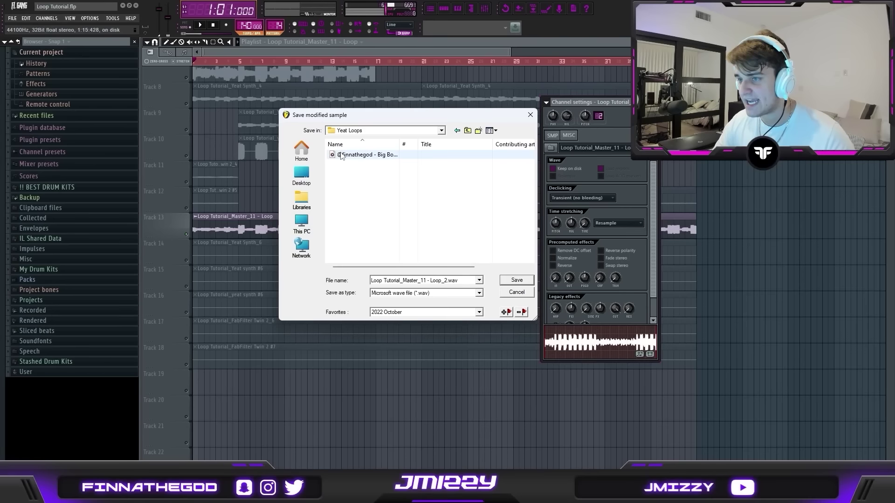
{"action": "left_click", "coordinate": [341, 155]}
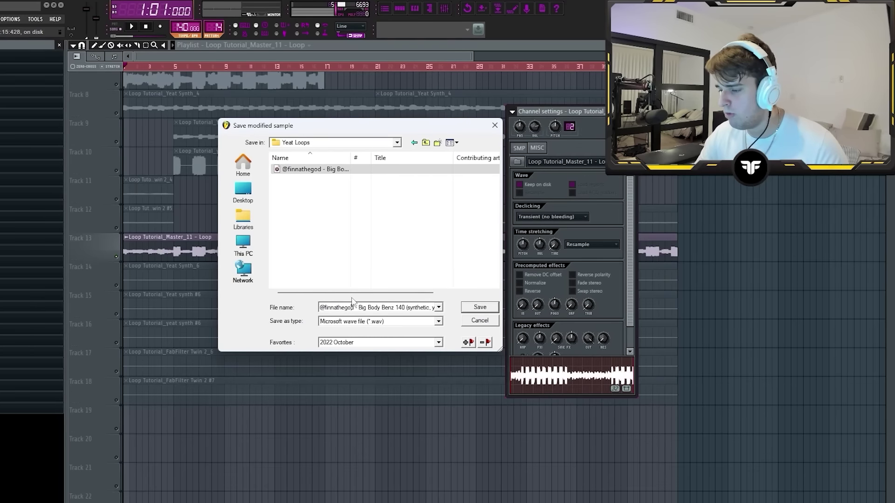
{"action": "left_click", "coordinate": [282, 352]}
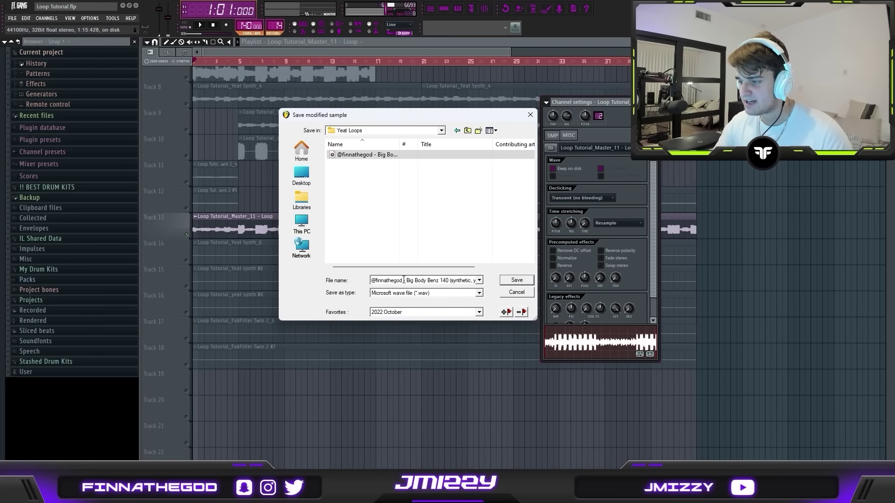
{"action": "left_click_drag", "start_coordinate": [404, 281], "coordinate": [358, 280]}
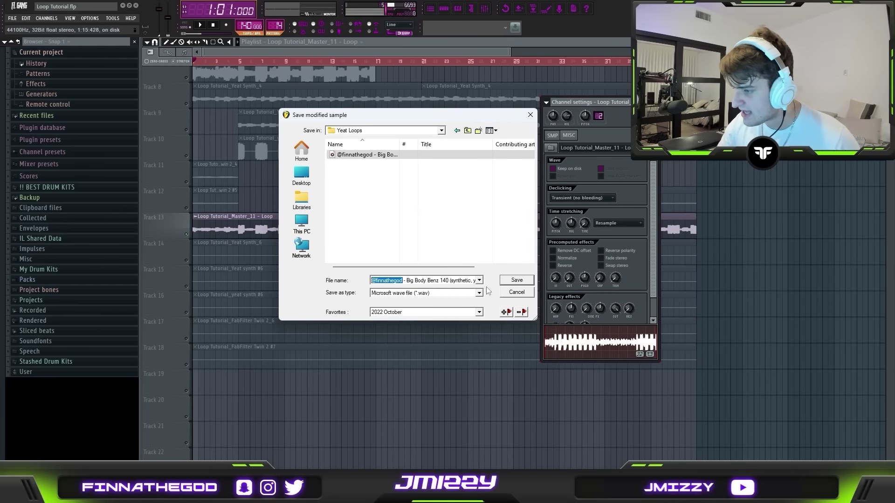
{"action": "left_click", "coordinate": [403, 281]}
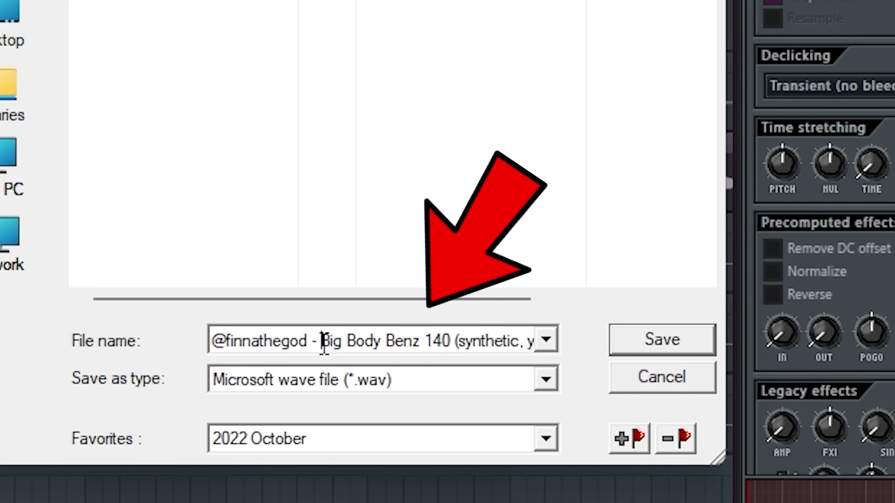
{"action": "left_click_drag", "start_coordinate": [321, 342], "coordinate": [417, 342]}
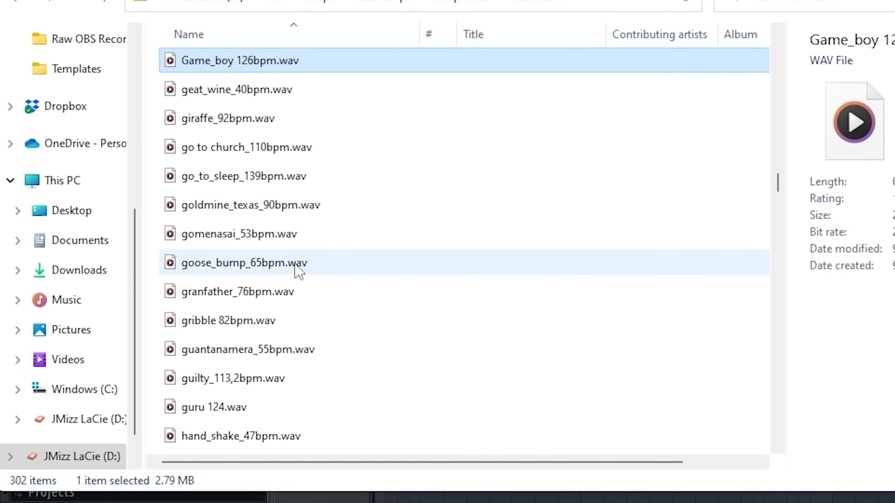
{"action": "left_click", "coordinate": [297, 267]}
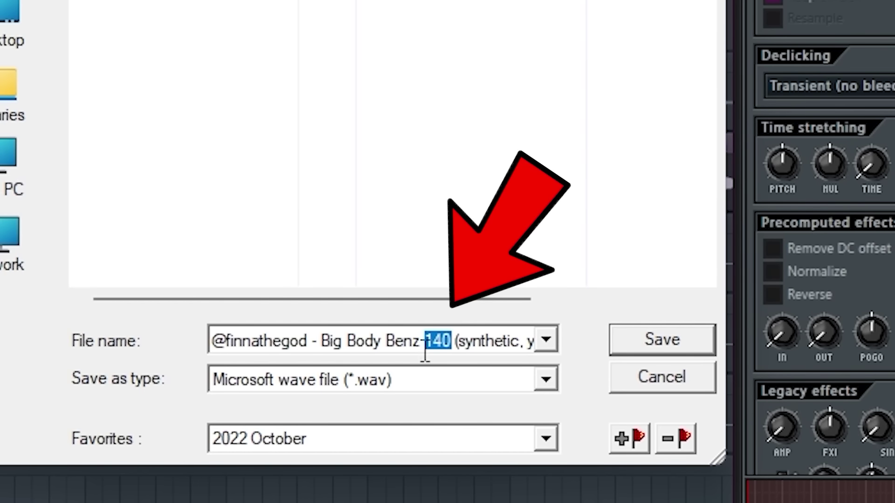
{"action": "left_click_drag", "start_coordinate": [459, 342], "coordinate": [544, 348]}
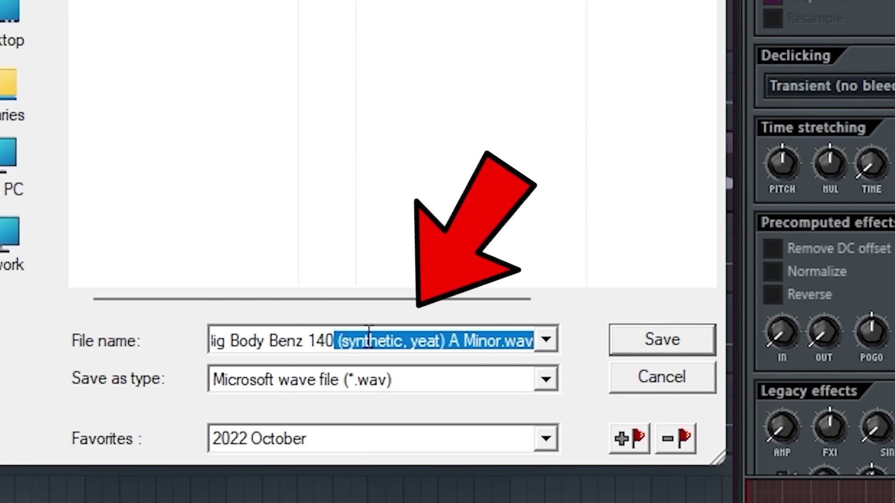
{"action": "left_click_drag", "start_coordinate": [449, 342], "coordinate": [498, 342]}
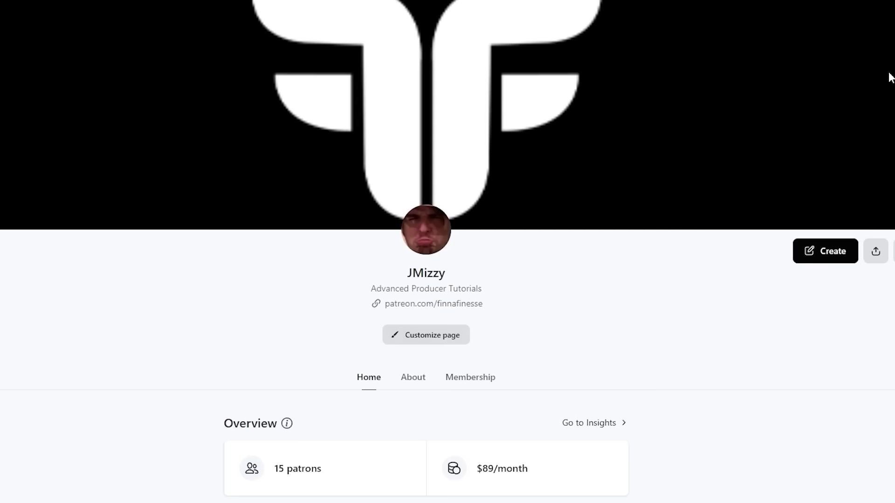
Scroll down through the Advanced Producer Tutorials Patreon page.
{"action": "scroll", "coordinate": [891, 77], "scroll_direction": "down", "scroll_amount": 1}
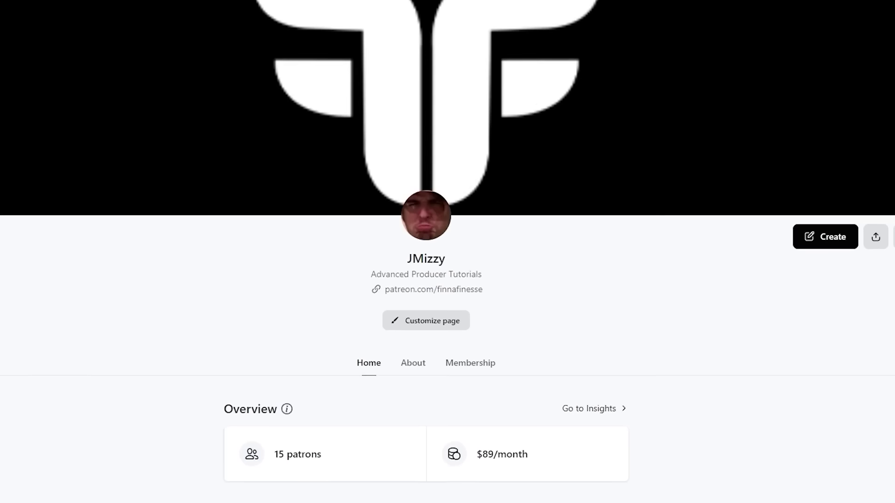
{"action": "scroll", "coordinate": [426, 251], "scroll_direction": "down", "scroll_amount": 20}
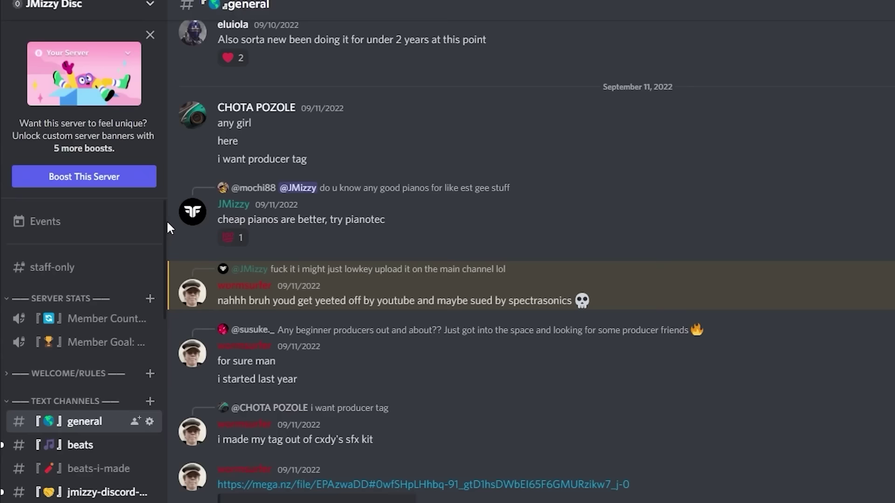
Scroll the Discord channel list down to loop channels like gunna-loops and drake-loops.
{"action": "scroll", "coordinate": [163, 280], "scroll_direction": "down", "scroll_amount": 10}
{"action": "scroll", "coordinate": [84, 373], "scroll_direction": "down", "scroll_amount": 10}
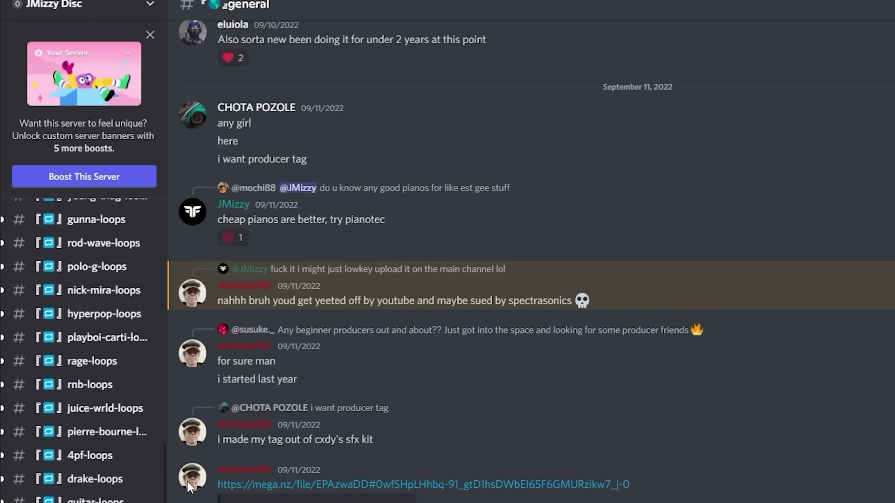